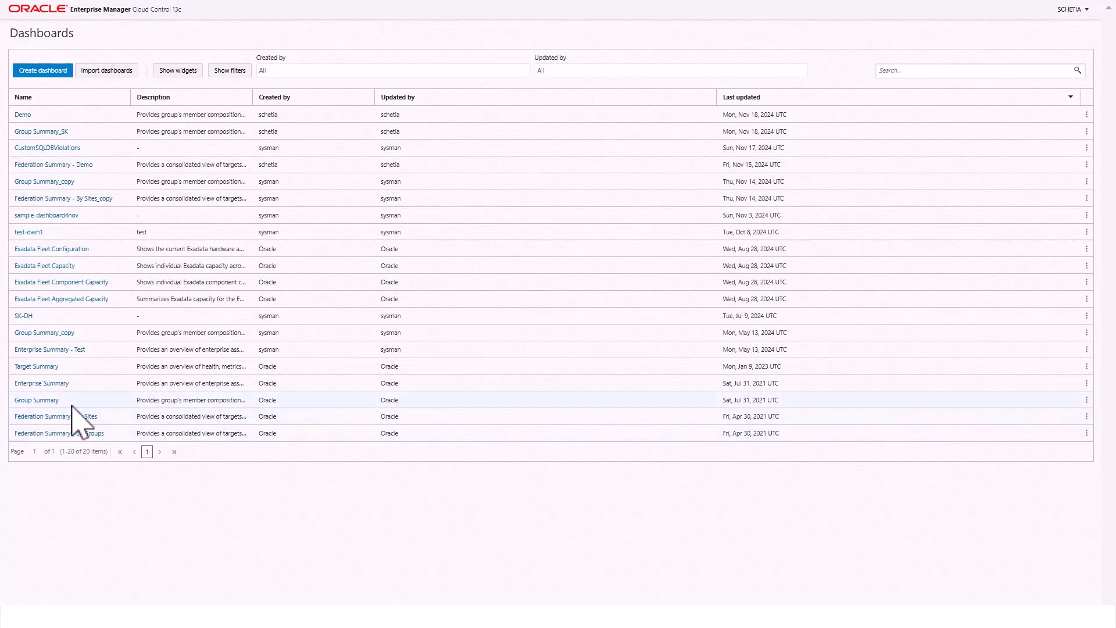
- Duplicate the Group Summary dashboard under the name Group Summary_Demo
left_click(1088, 401)
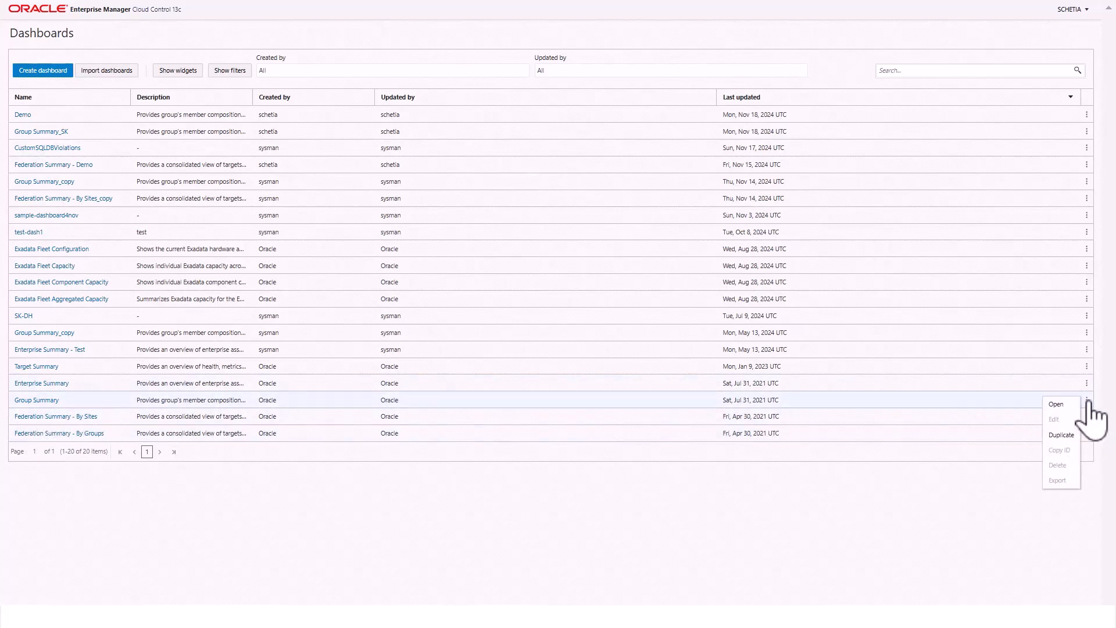
left_click(1065, 451)
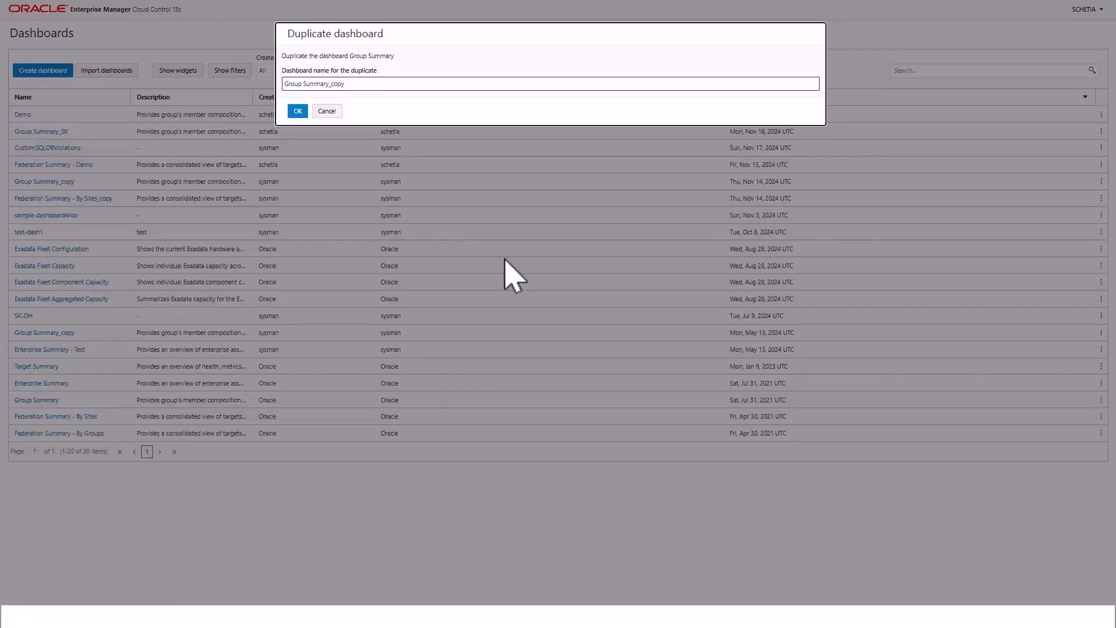
left_click(360, 84)
key("BackSpace")
key("BackSpace")
key("BackSpace")
key("BackSpace")
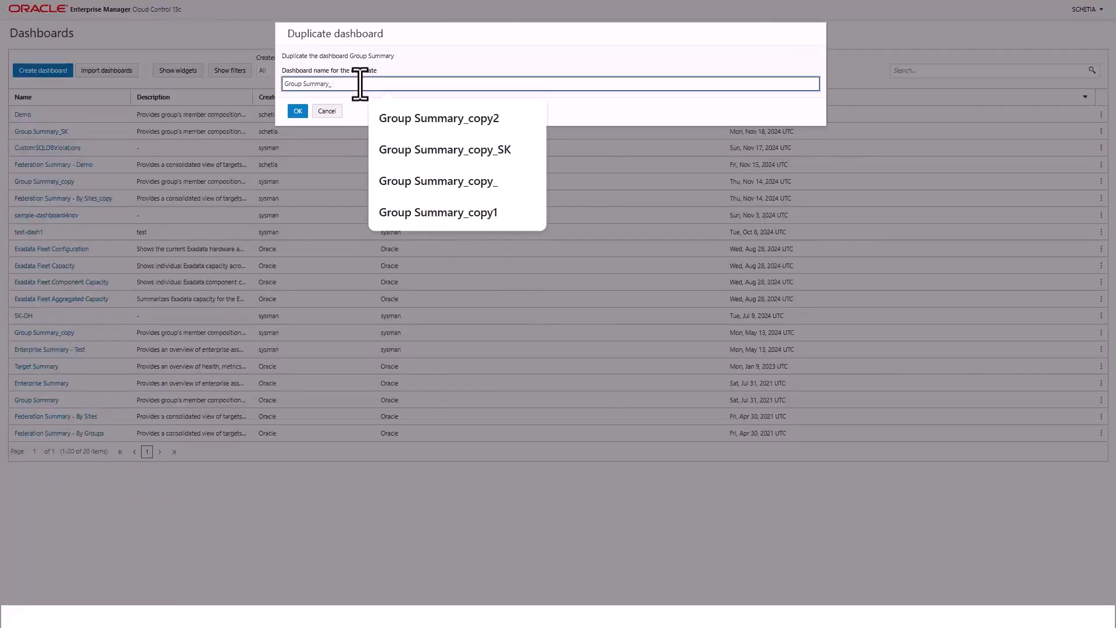
type("Demo")
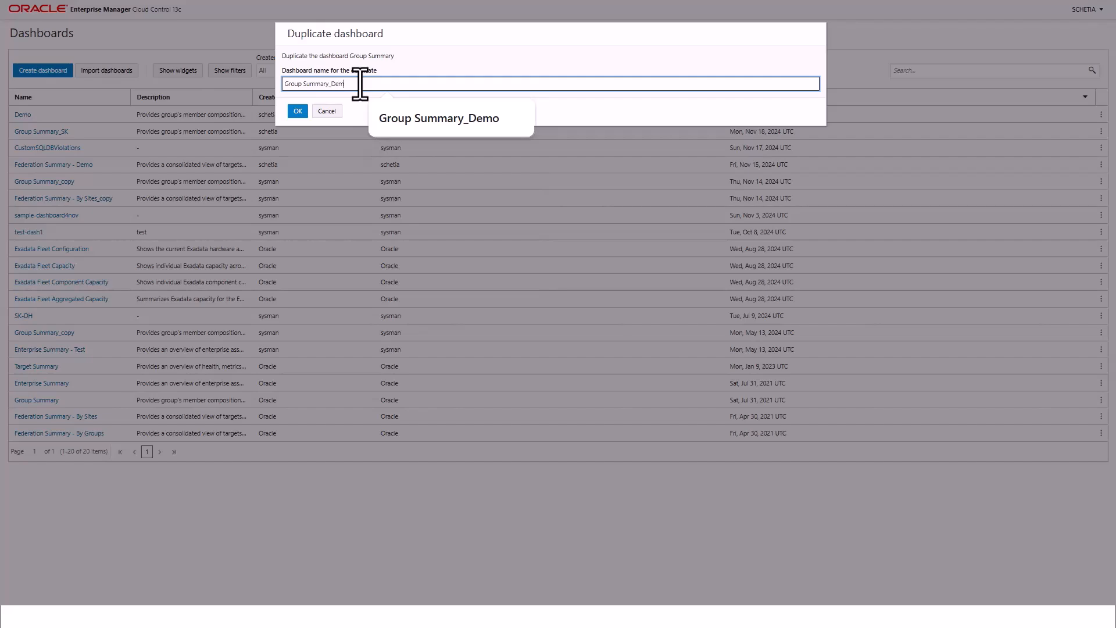
left_click(298, 111)
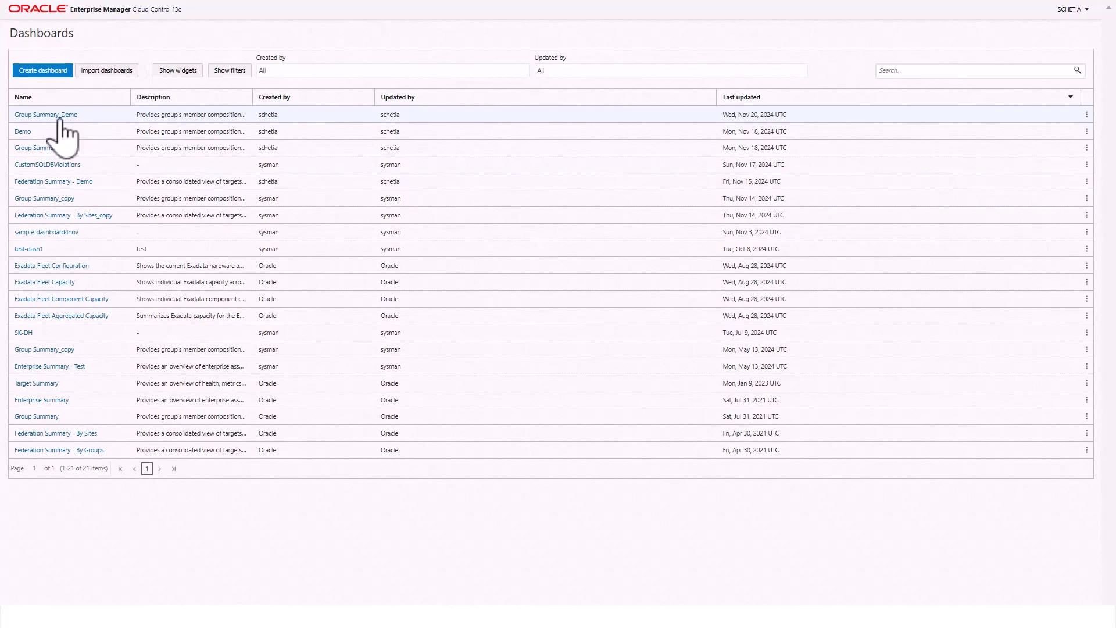
- Open the Group Summary_Demo dashboard, dismiss its data-limit warning, and switch the dashboard to editing
left_click(58, 116)
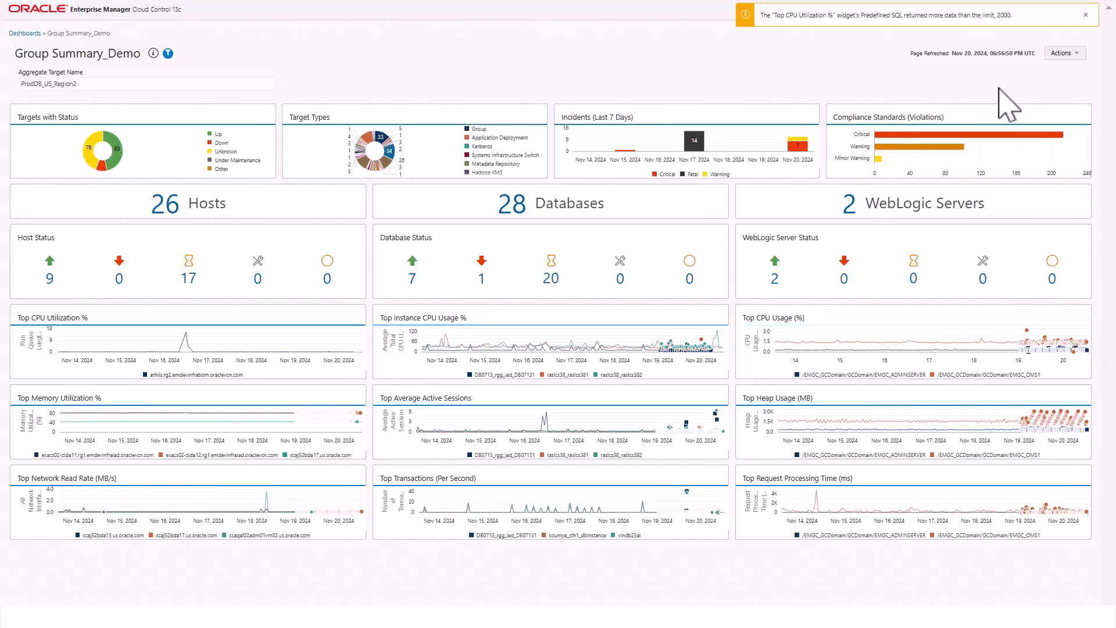
left_click(1085, 16)
left_click(1072, 54)
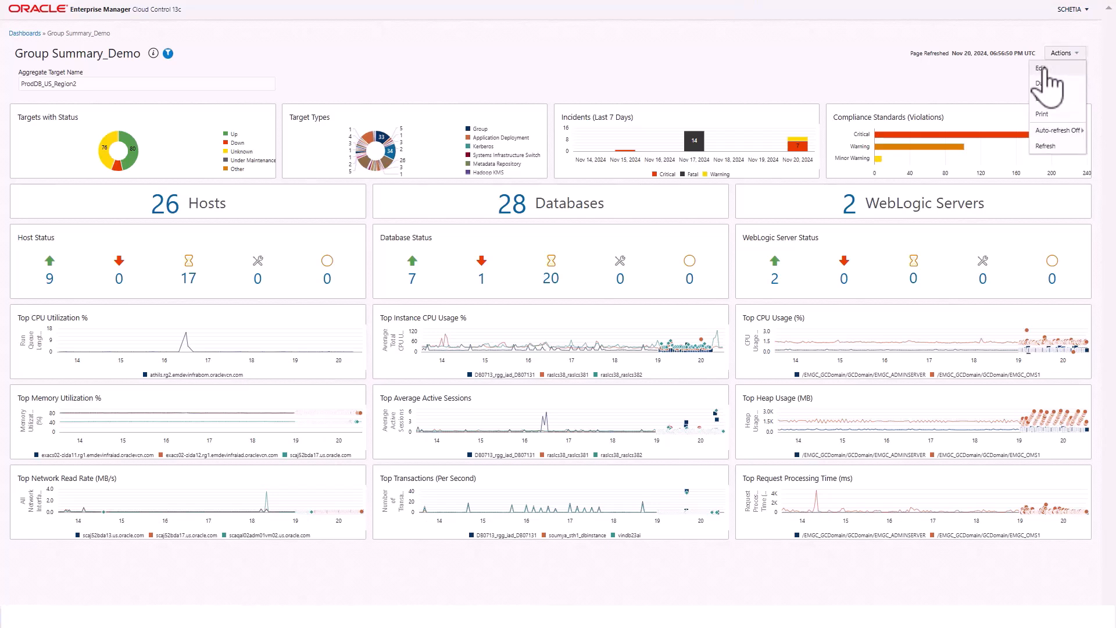
left_click(1042, 68)
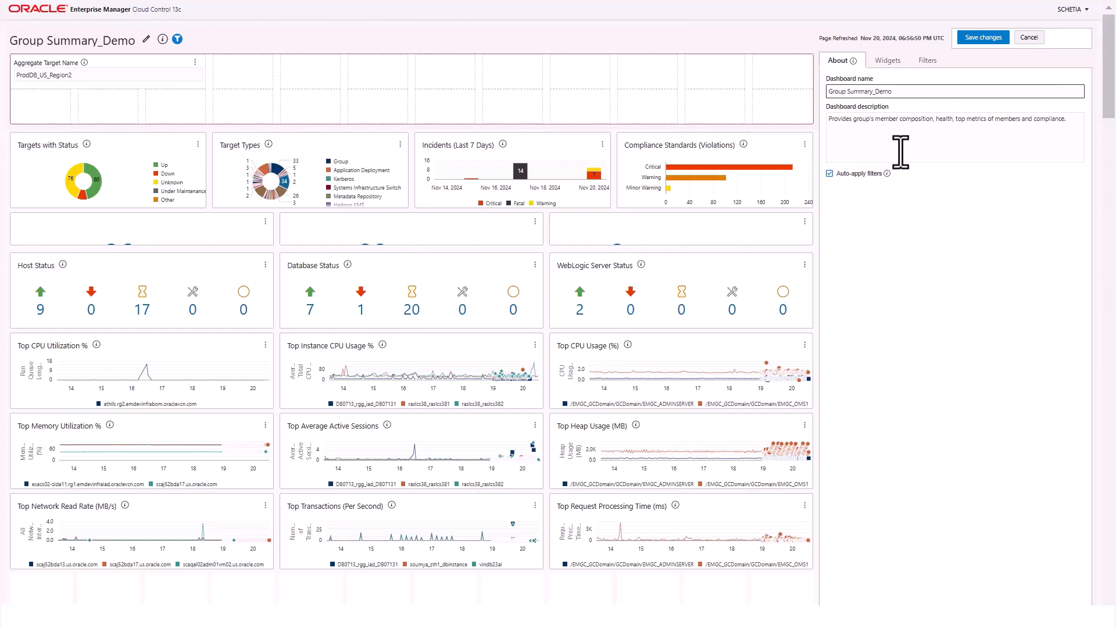
- Create a query-based widget, replace its sample SQL with the copied query on violations by severity and database version, and run it
left_click(886, 60)
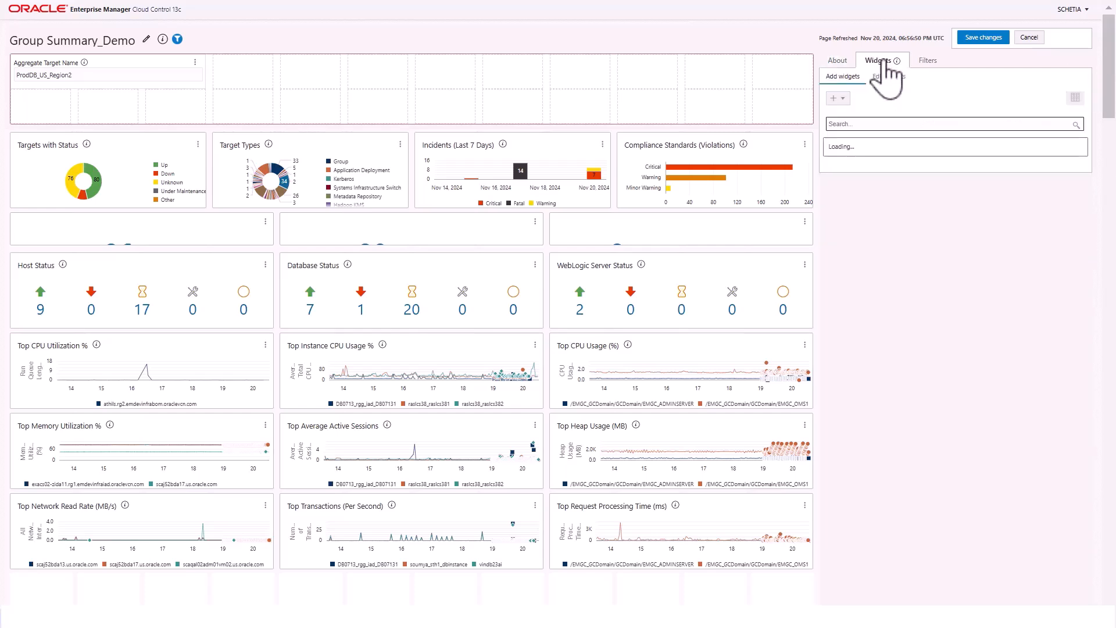
left_click(843, 98)
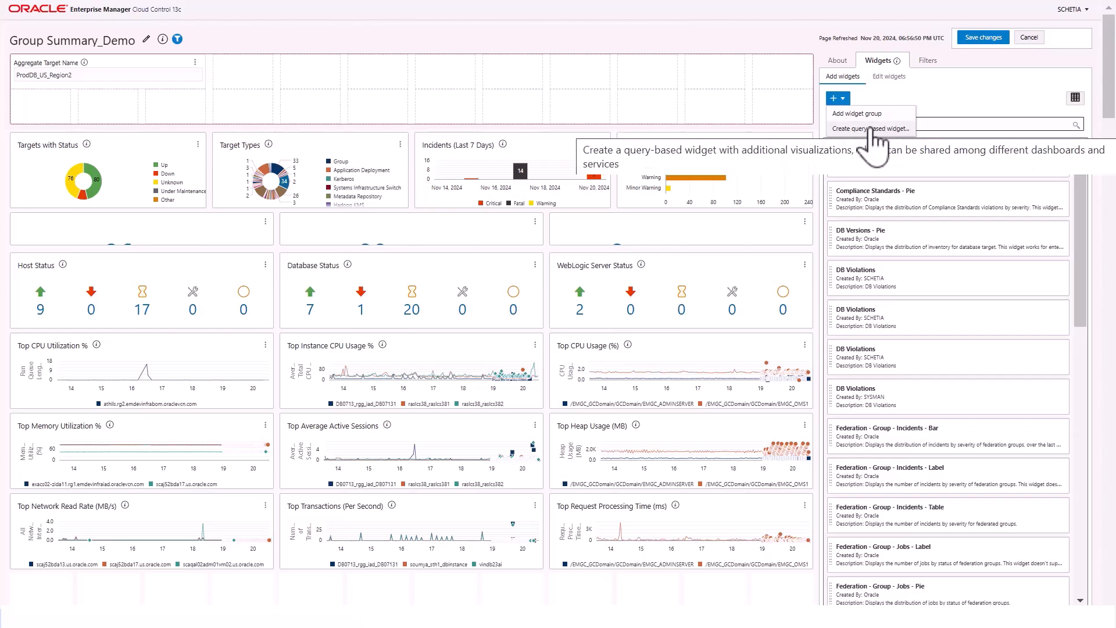
left_click(870, 129)
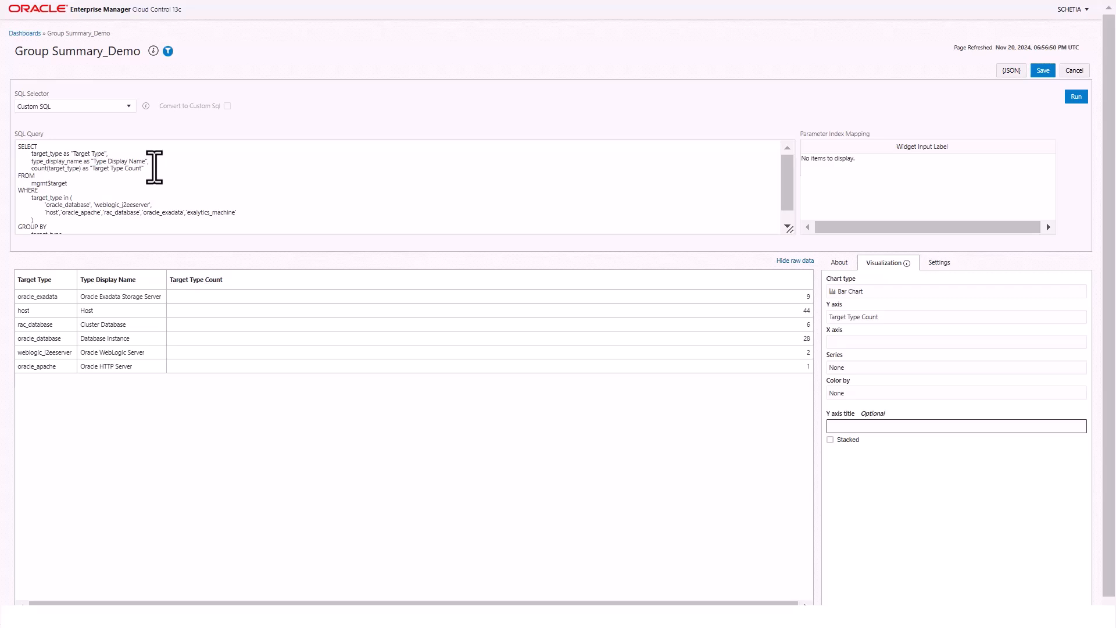
left_click(119, 170)
key("ctrl+a")
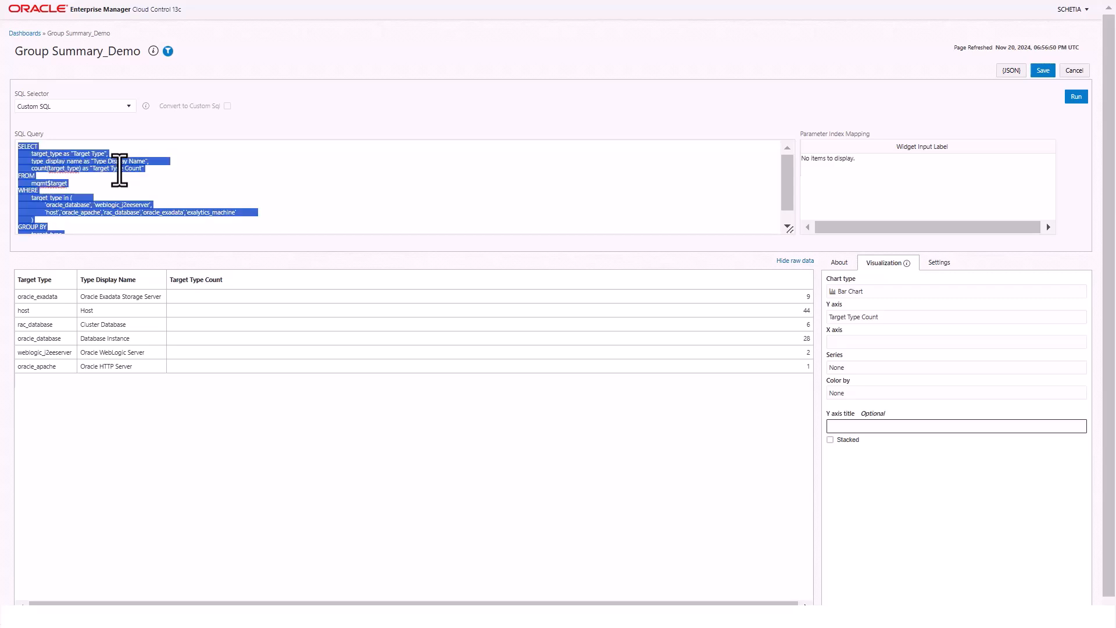
key("ctrl+v")
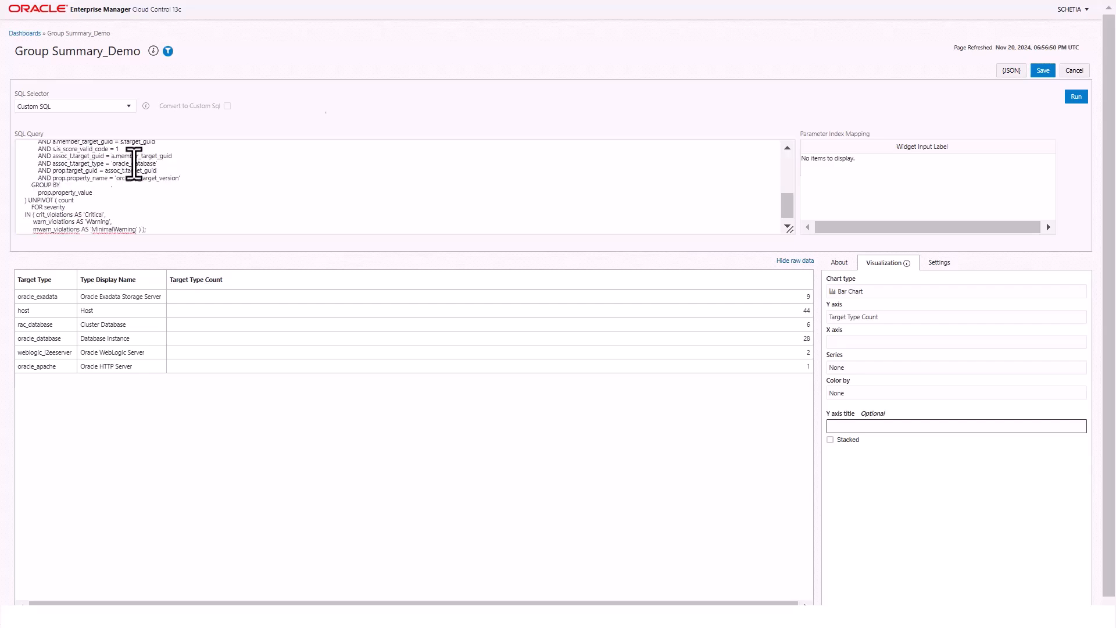
left_click_drag(788, 200, 787, 156)
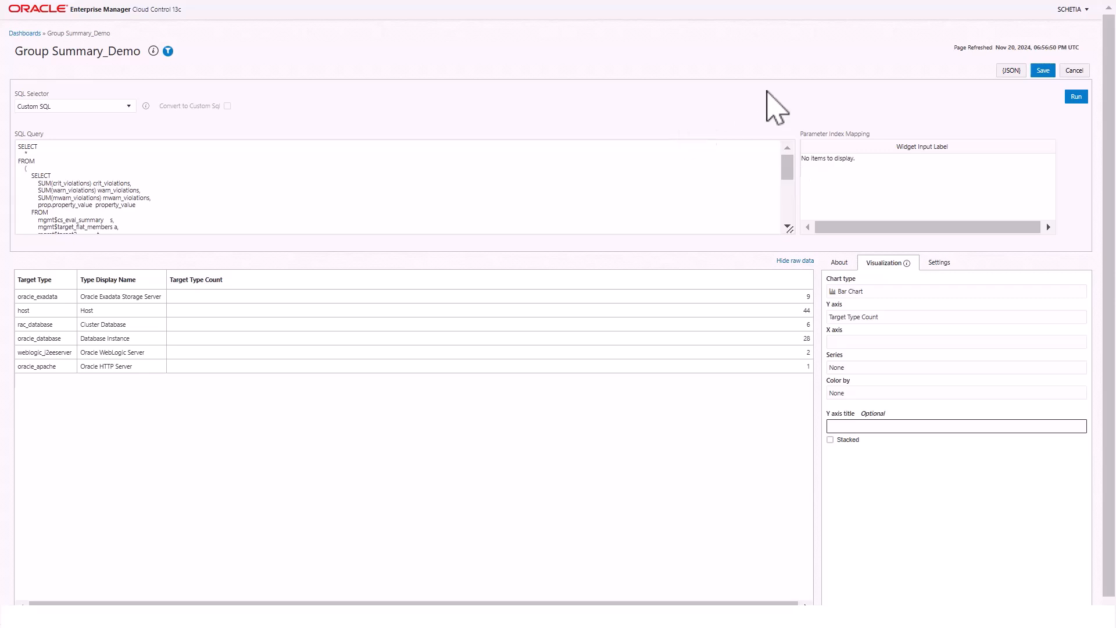
left_click(1077, 97)
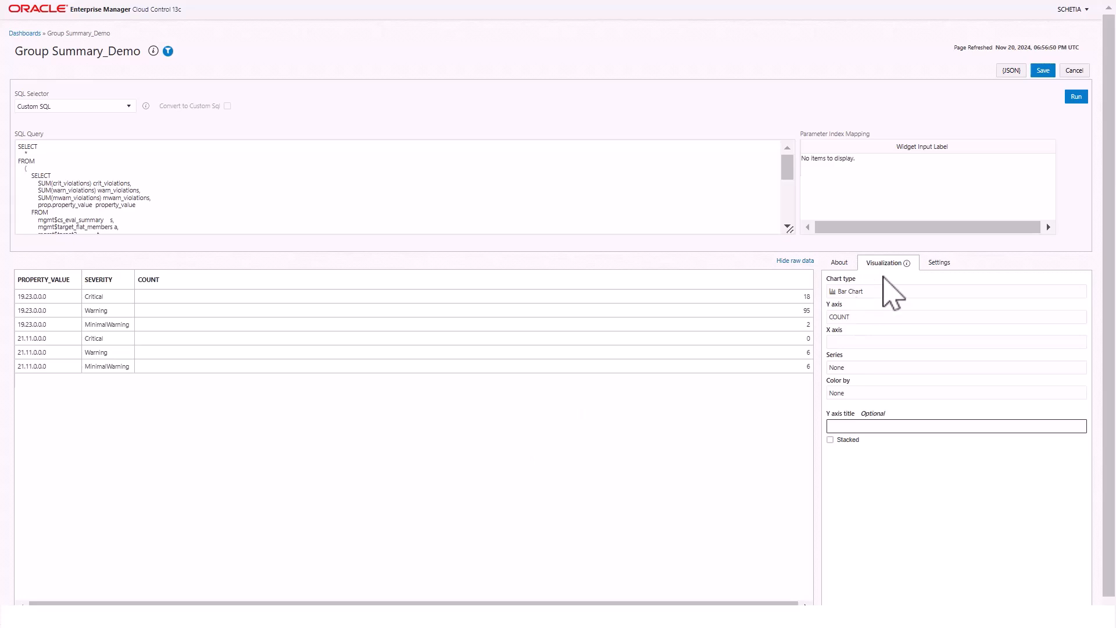
- Configure the bar chart with COUNT on the Y axis, PROPERTY_VALUE on the X axis, and SEVERITY as the series
left_click(850, 293)
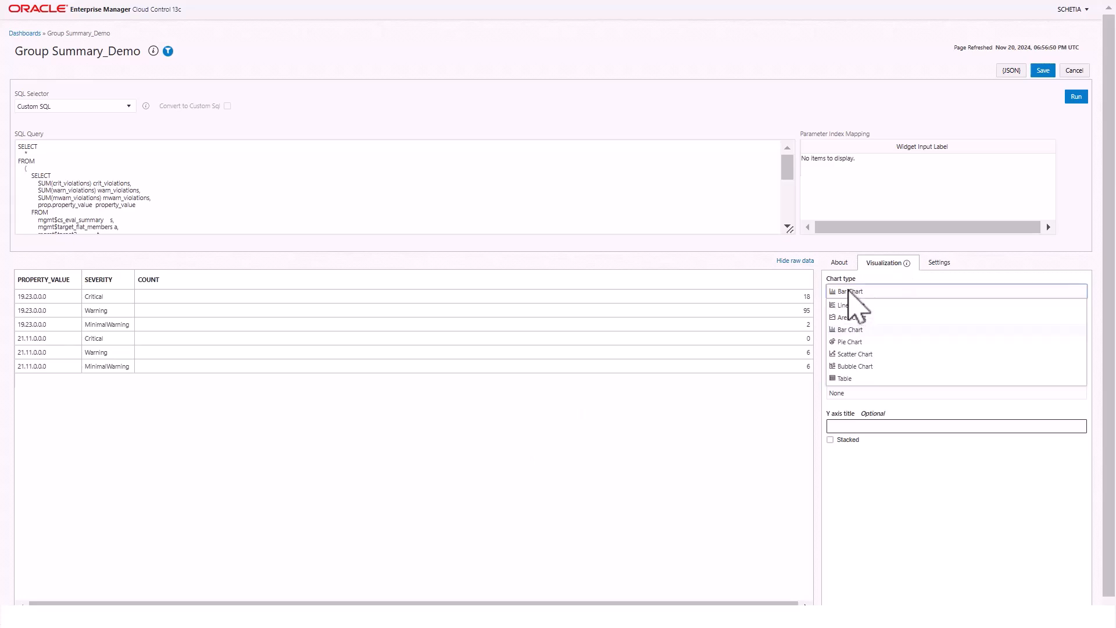
left_click(756, 417)
left_click(849, 318)
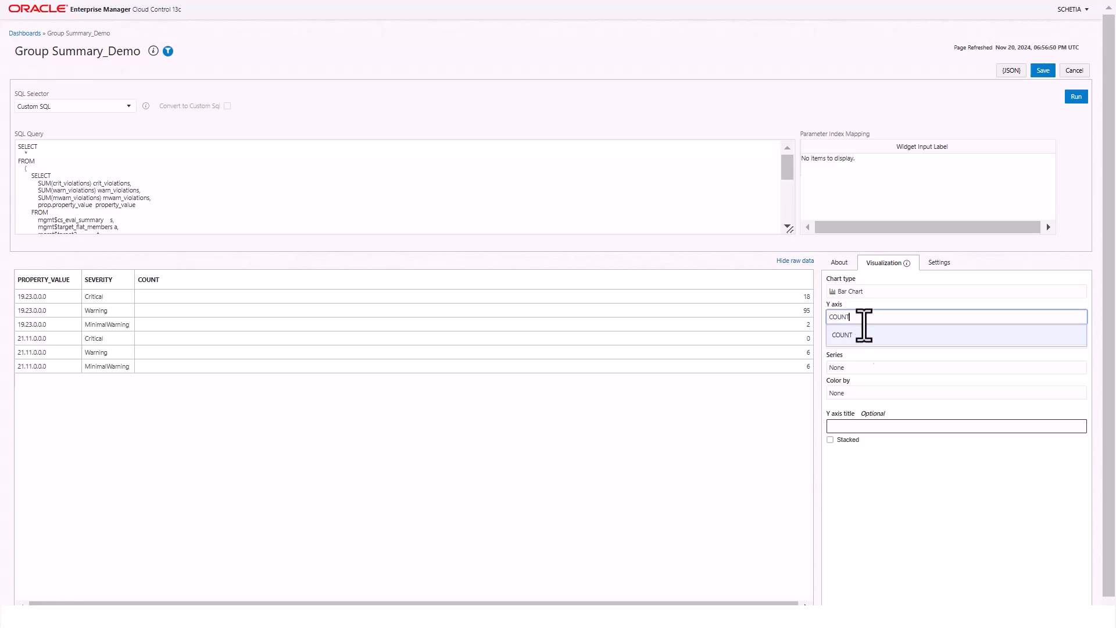
left_click(847, 367)
left_click(837, 342)
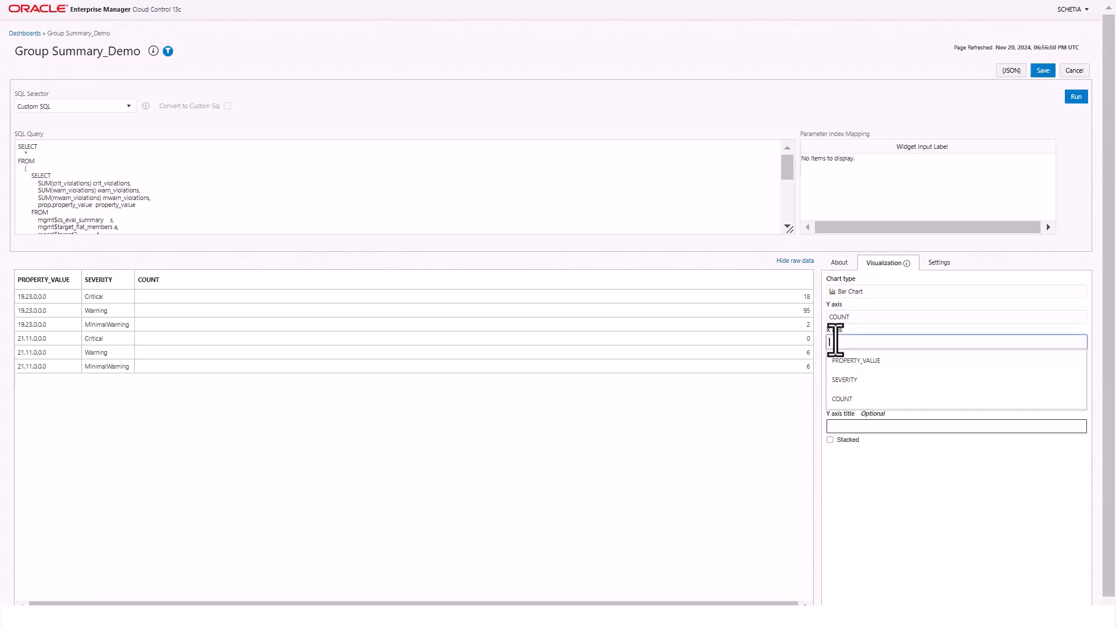
left_click(846, 362)
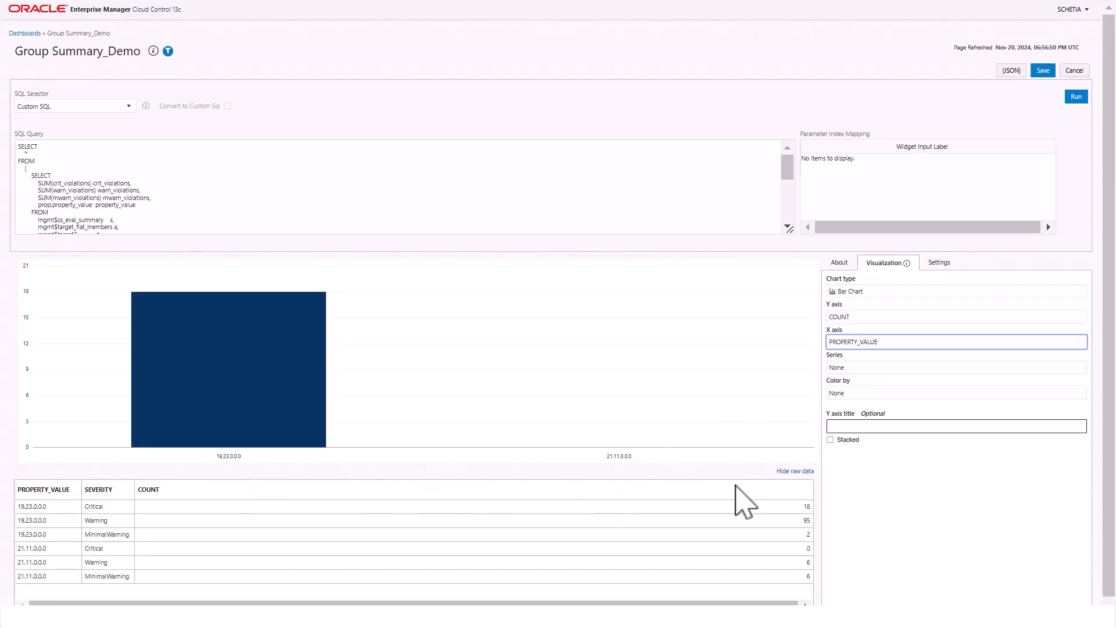
left_click(850, 368)
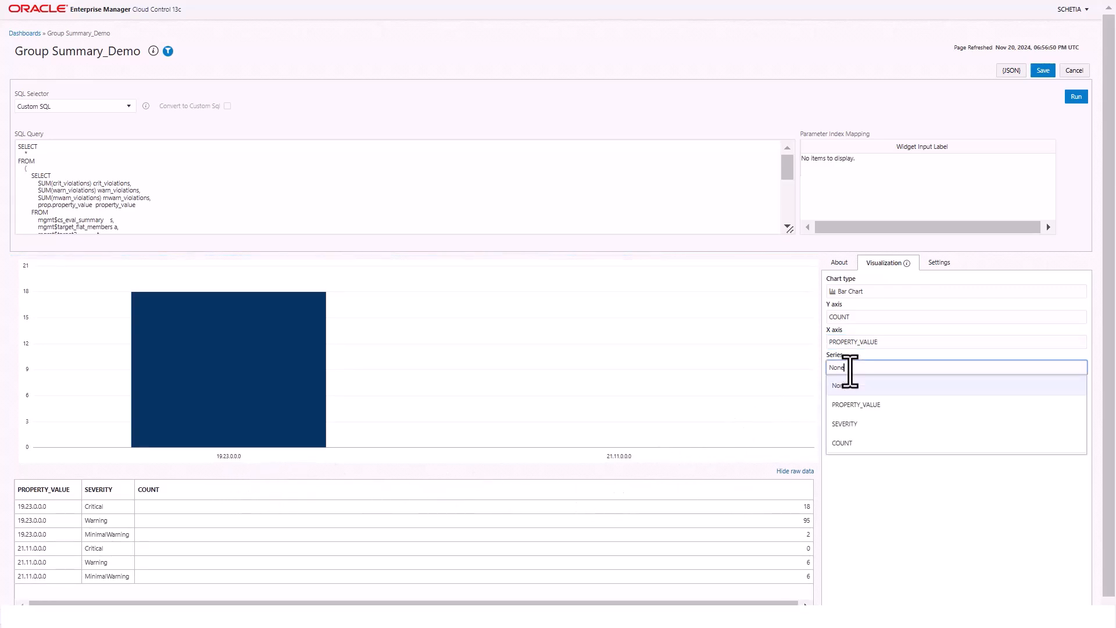
left_click(849, 424)
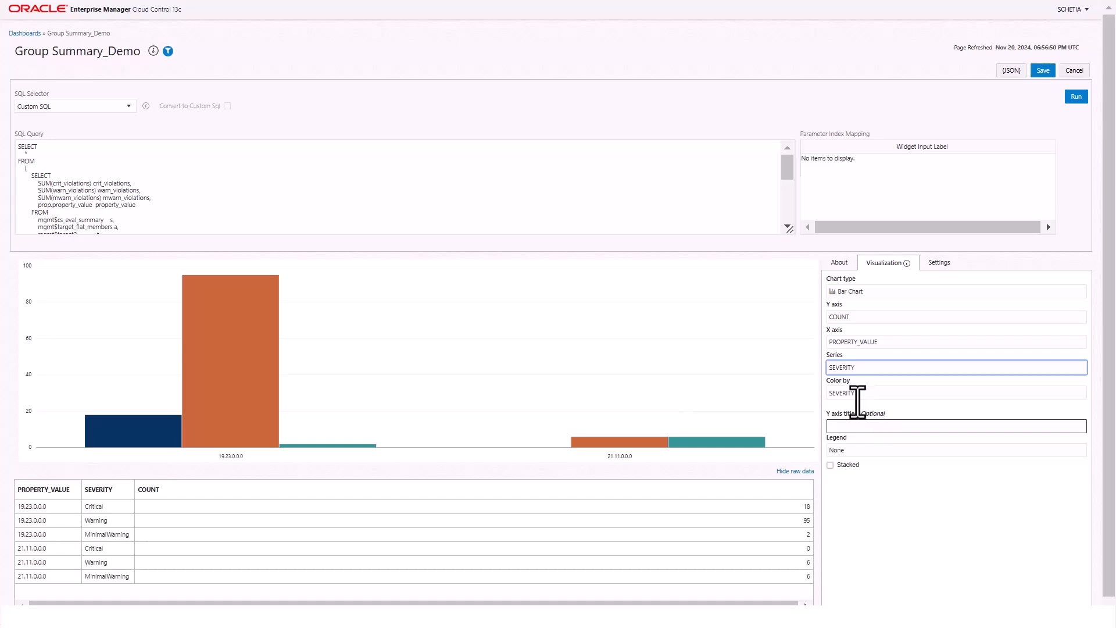
- Set the chart legend to Bottom and make the bars stacked
left_click(853, 450)
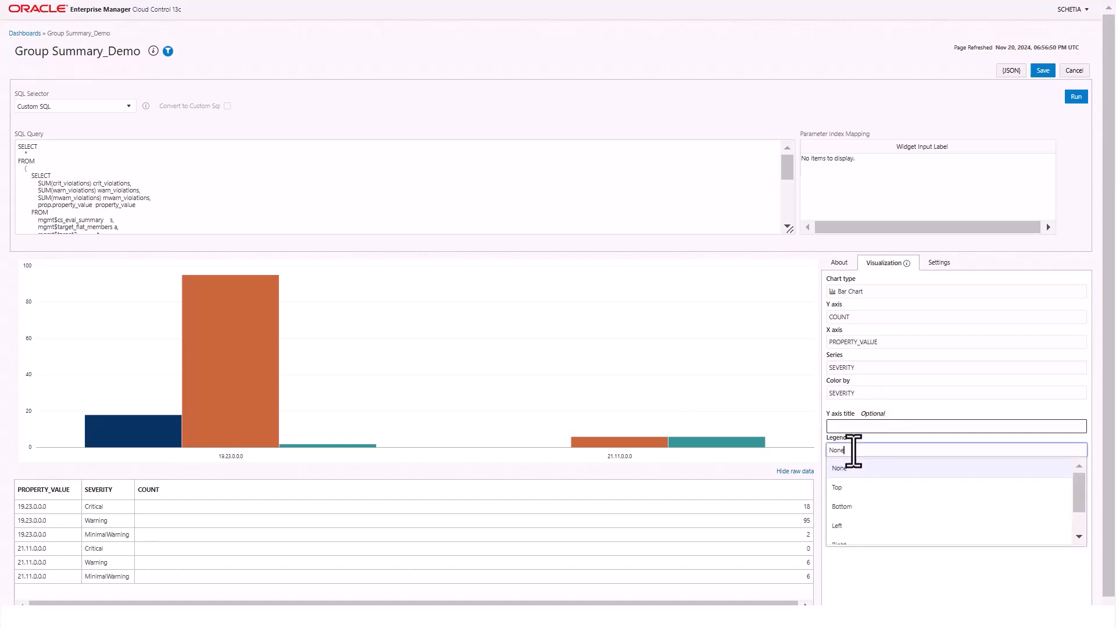
left_click(854, 512)
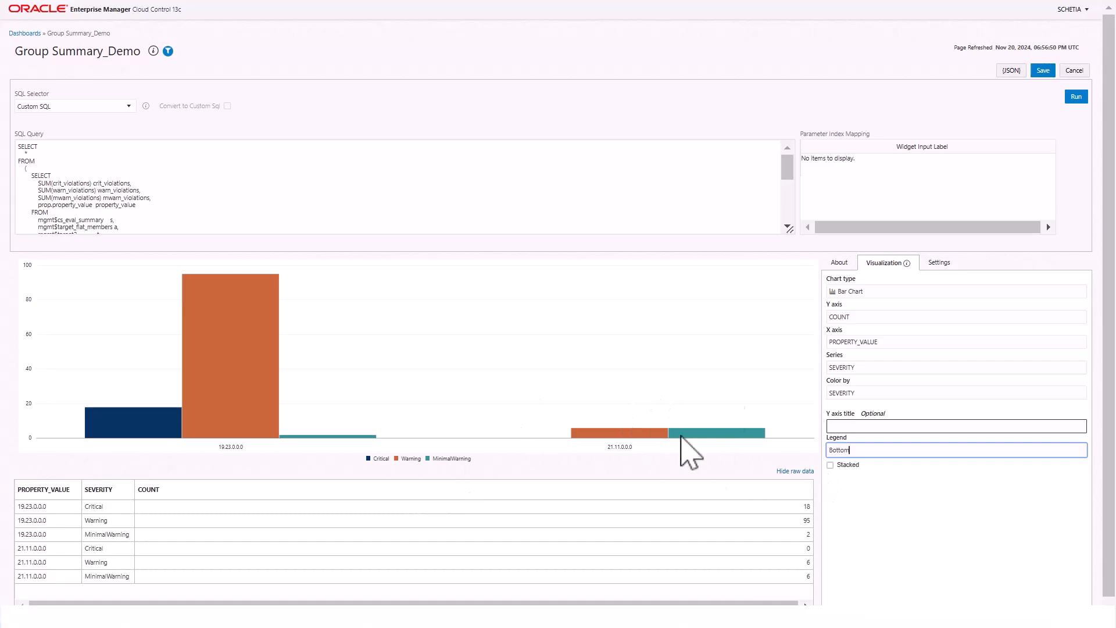
left_click(831, 465)
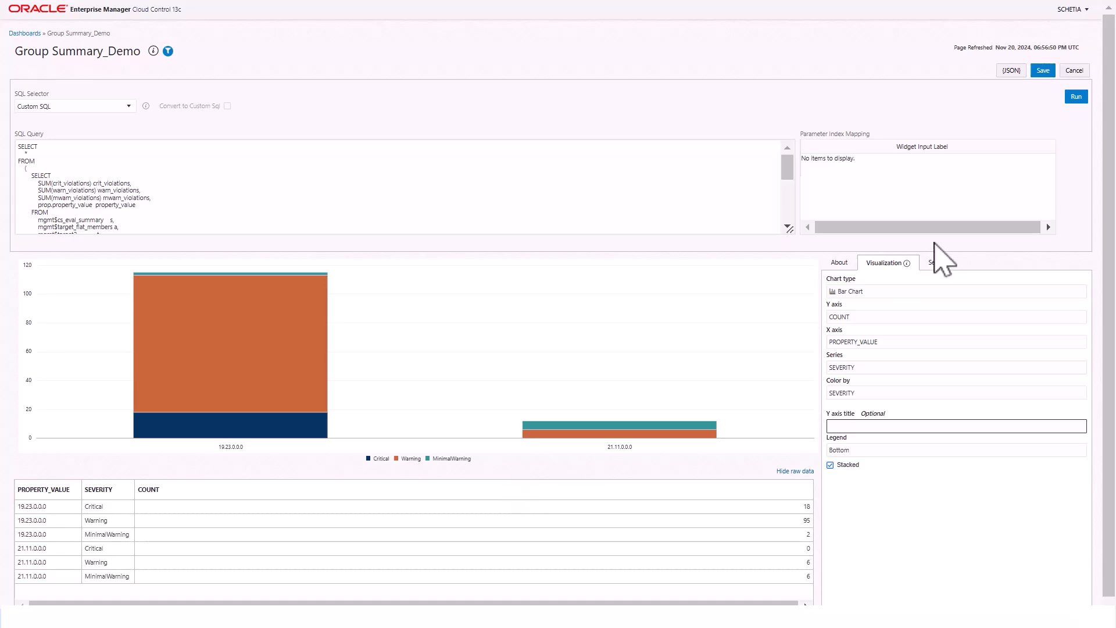
- Name the widget DB Violations, use the same text as its description, and save the widget
left_click(1044, 70)
left_click(870, 293)
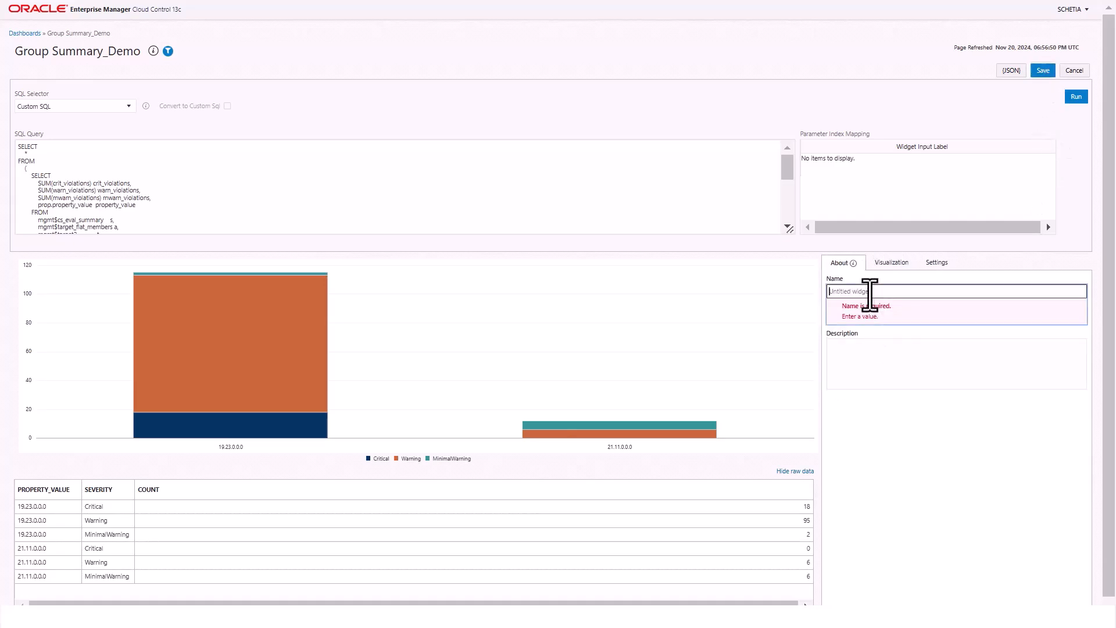
type("D")
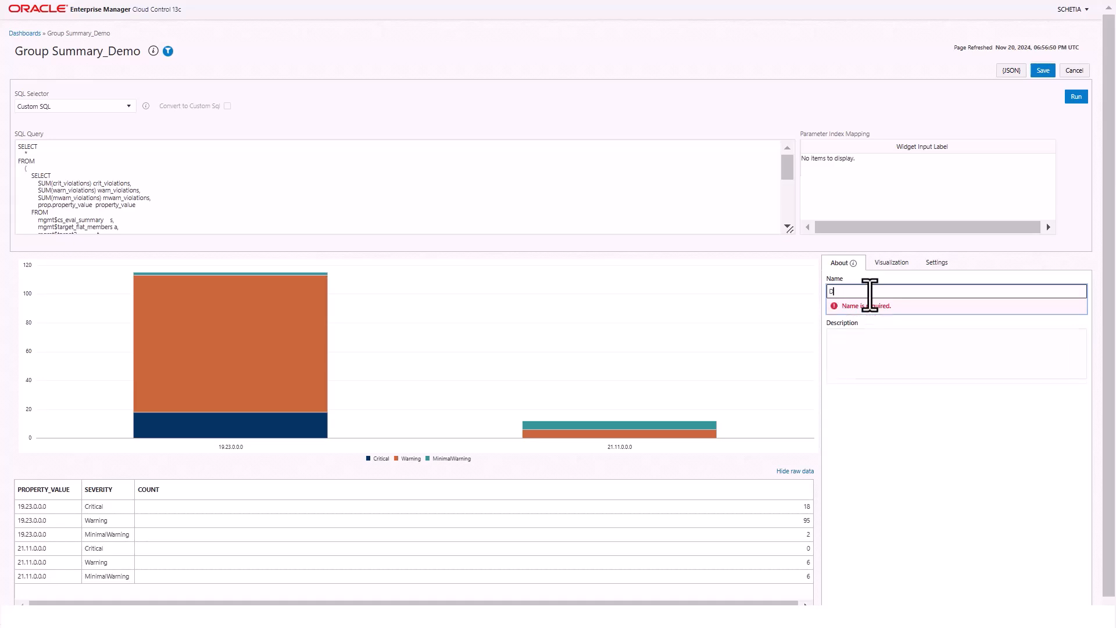
type("B Vi")
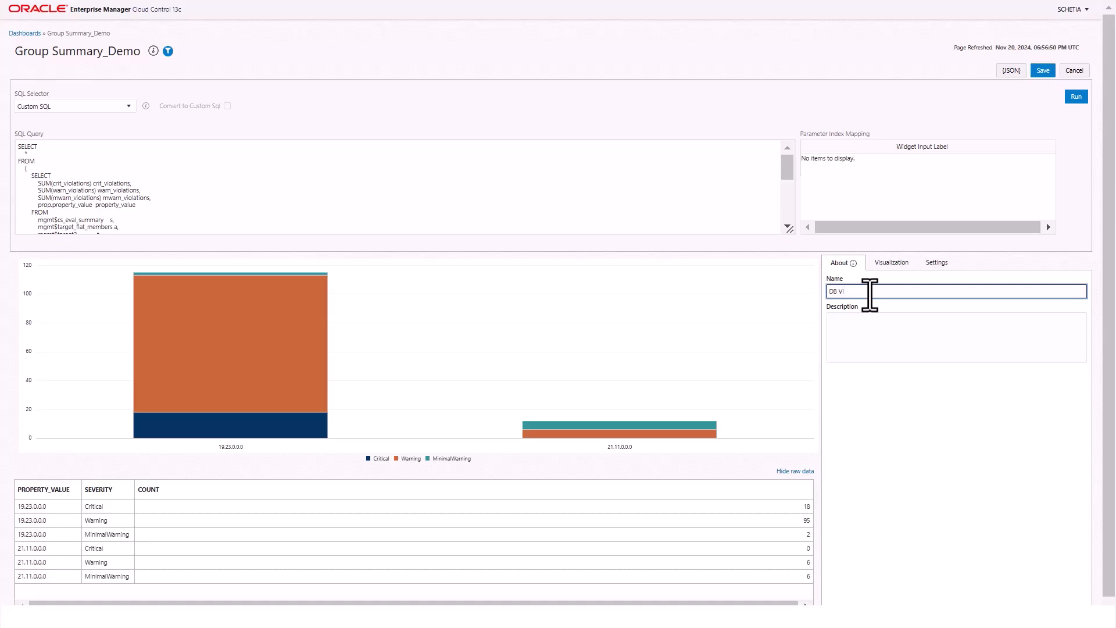
type("olations")
left_click_drag(870, 295, 827, 312)
key("ctrl+c")
left_click(856, 336)
key("ctrl+v")
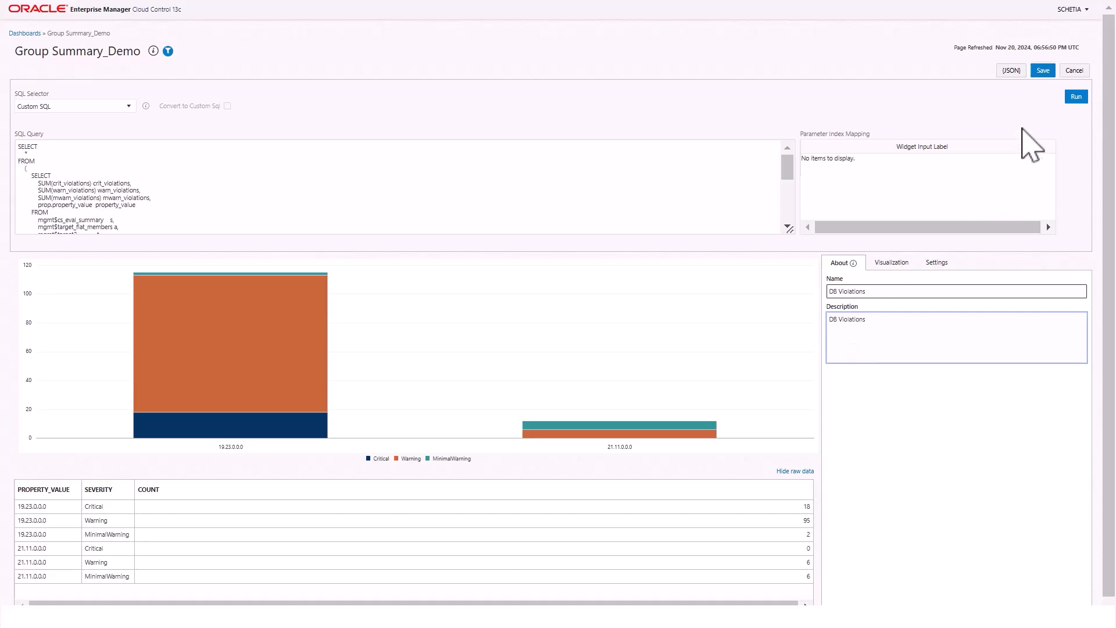
left_click(1042, 71)
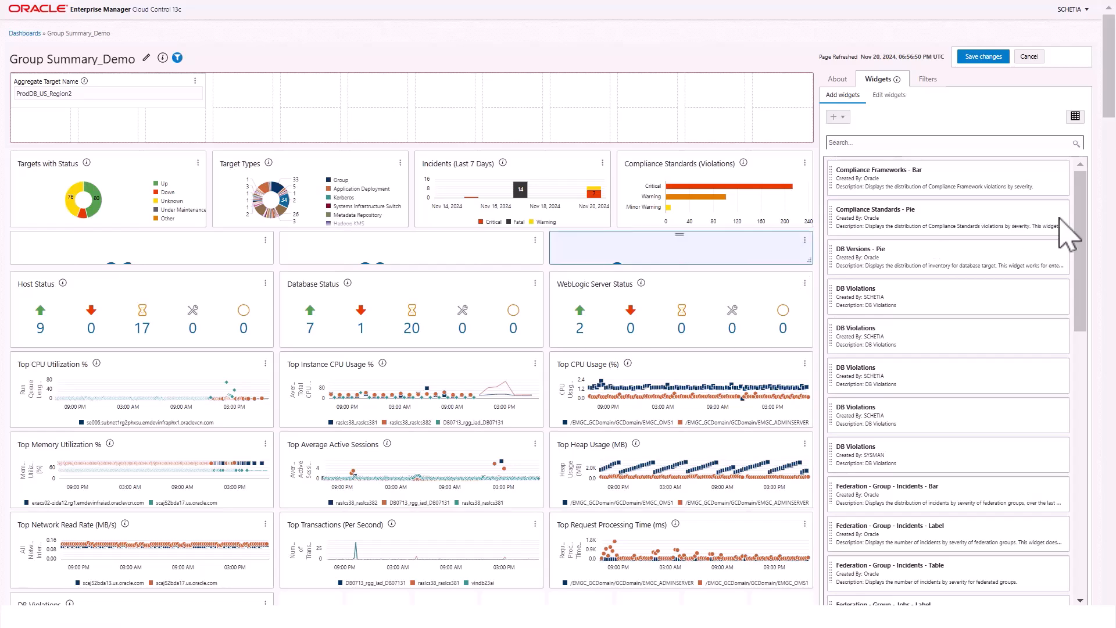
- Try a wider and shorter size for the DB Violations widget and restore its original size
scroll(407, 349, "down", 3)
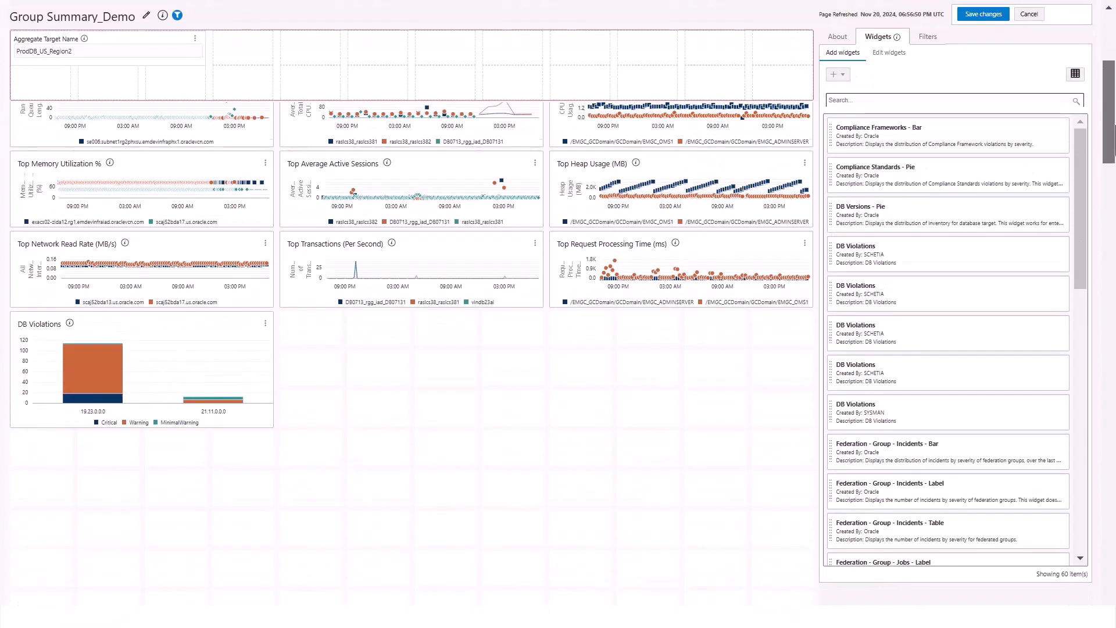
scroll(407, 349, "up", 2)
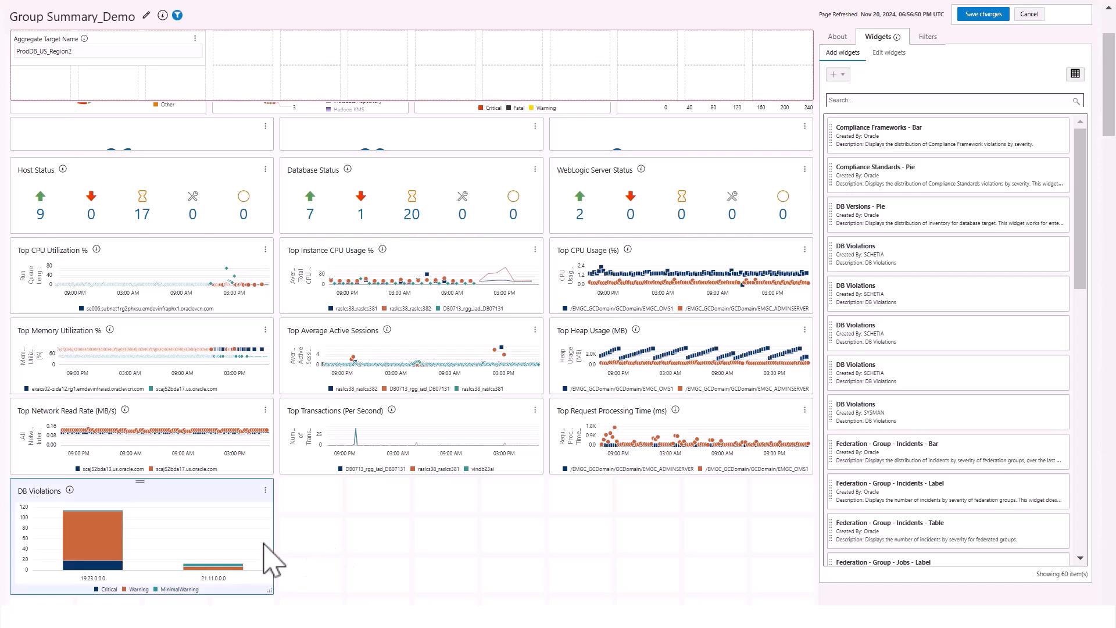
left_click_drag(275, 538, 356, 531)
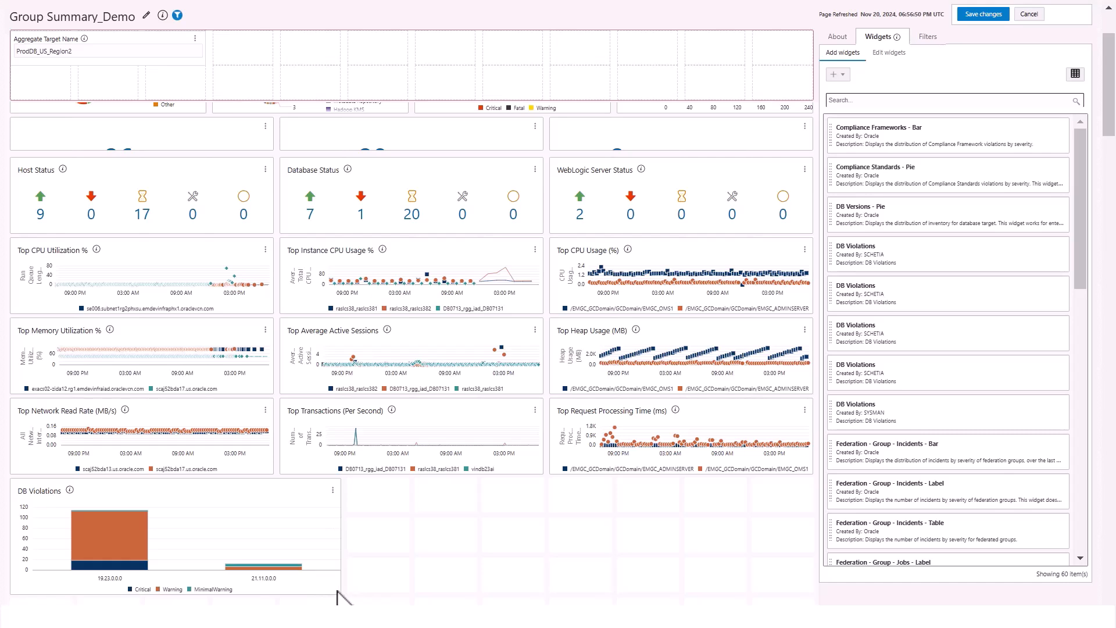
left_click_drag(320, 596, 335, 561)
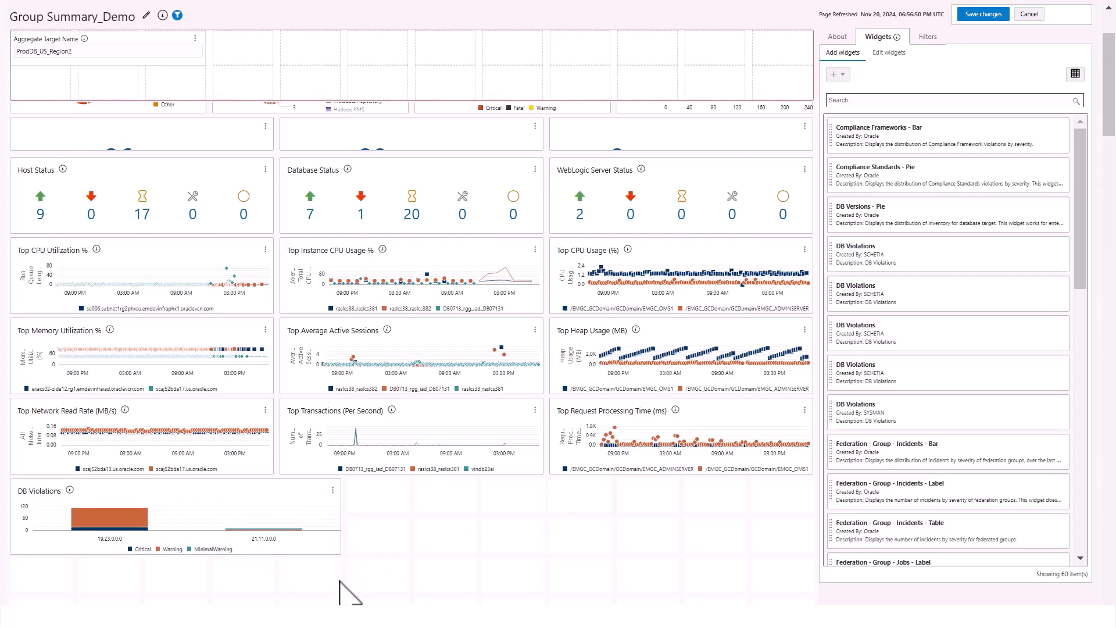
left_click_drag(341, 553, 338, 579)
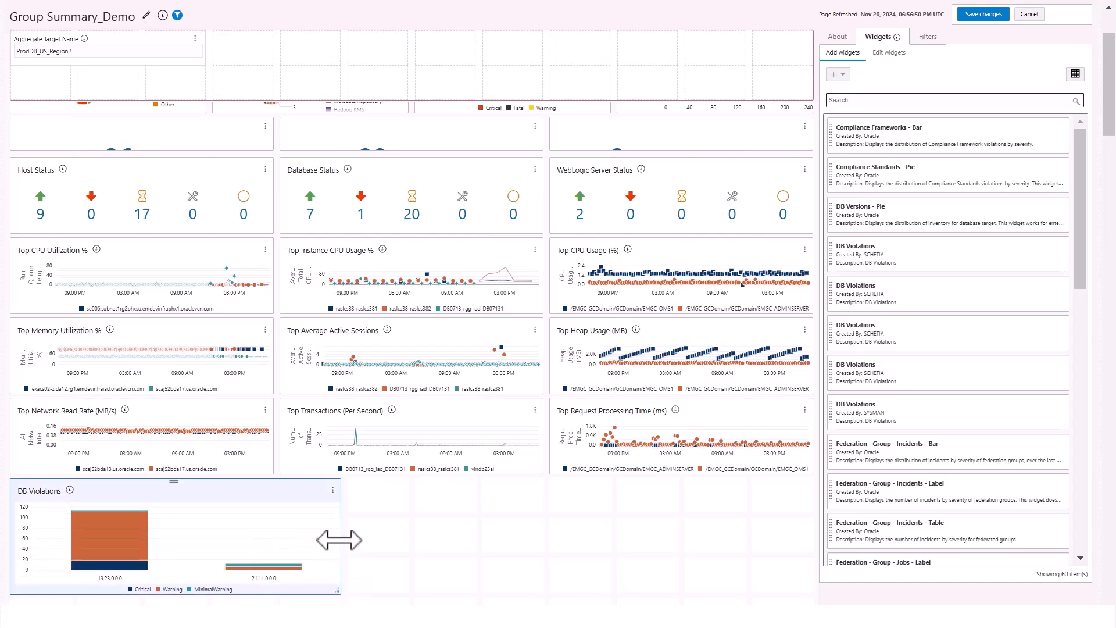
left_click_drag(341, 525, 274, 526)
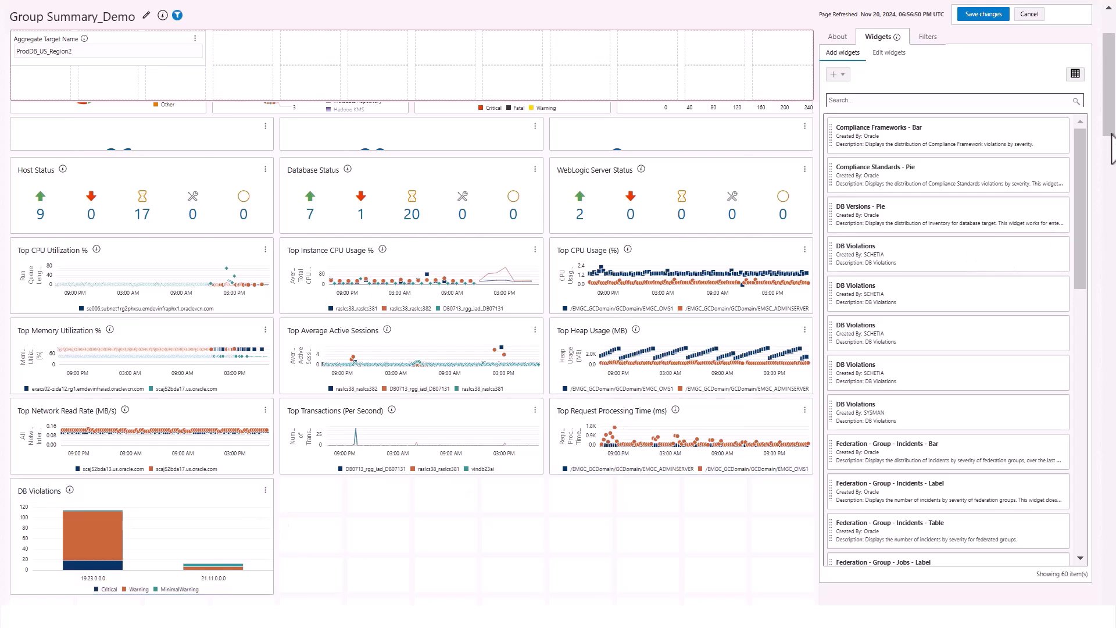
- Save the dashboard changes and review the Group Summary_Demo dashboard down to its DB Violations widget
scroll(1022, 99, "up", 2)
left_click(983, 58)
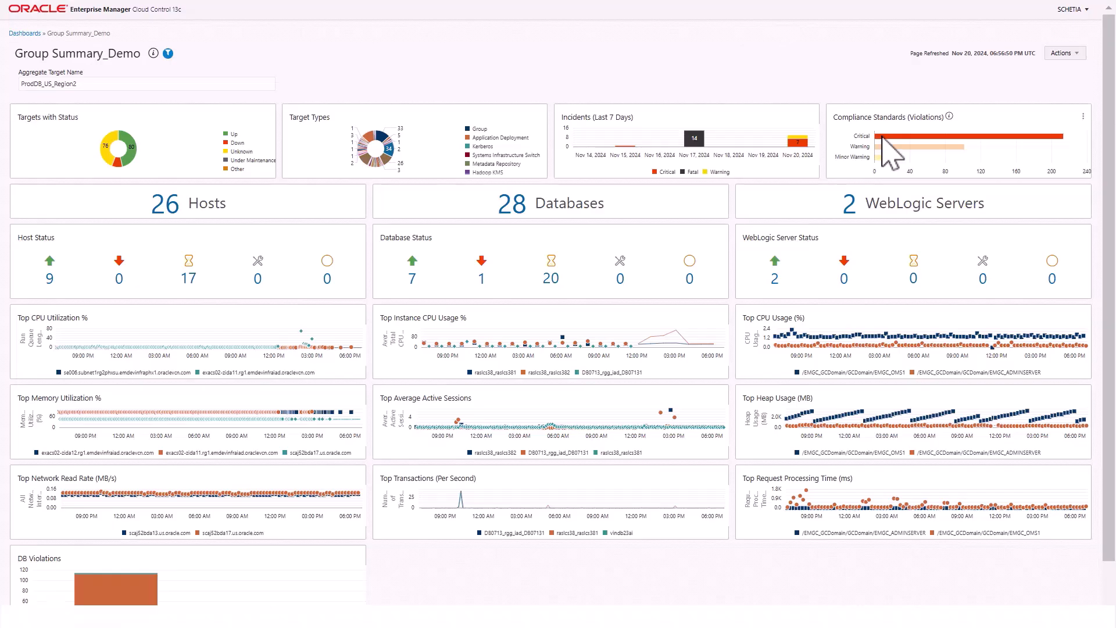
scroll(1106, 113, "down", 1)
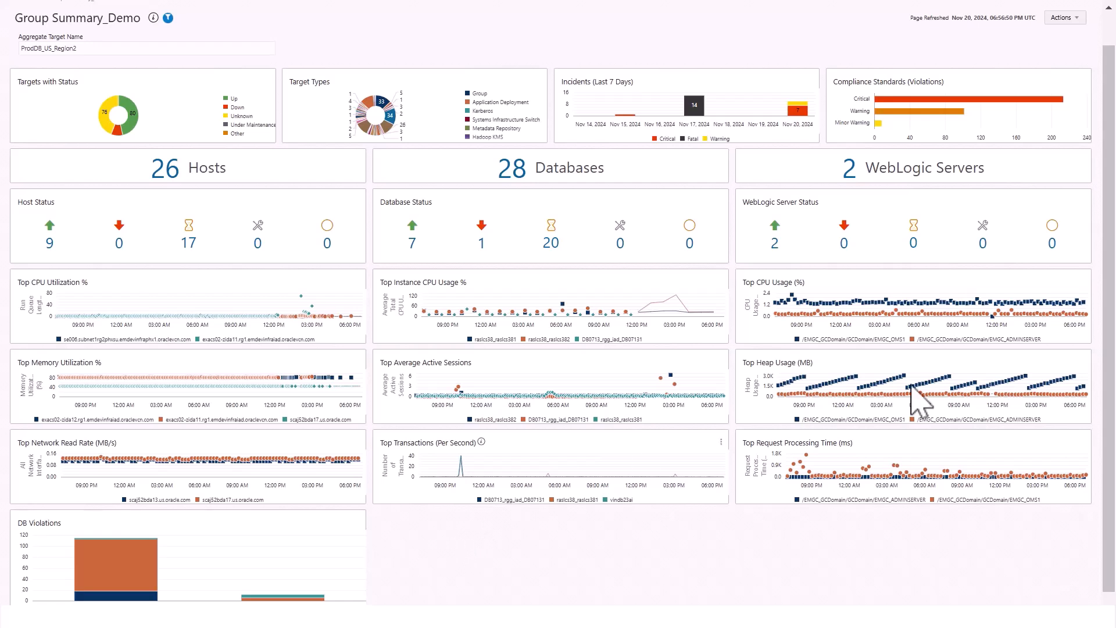
scroll(1114, 299, "up", 1)
scroll(1115, 299, "up", 2)
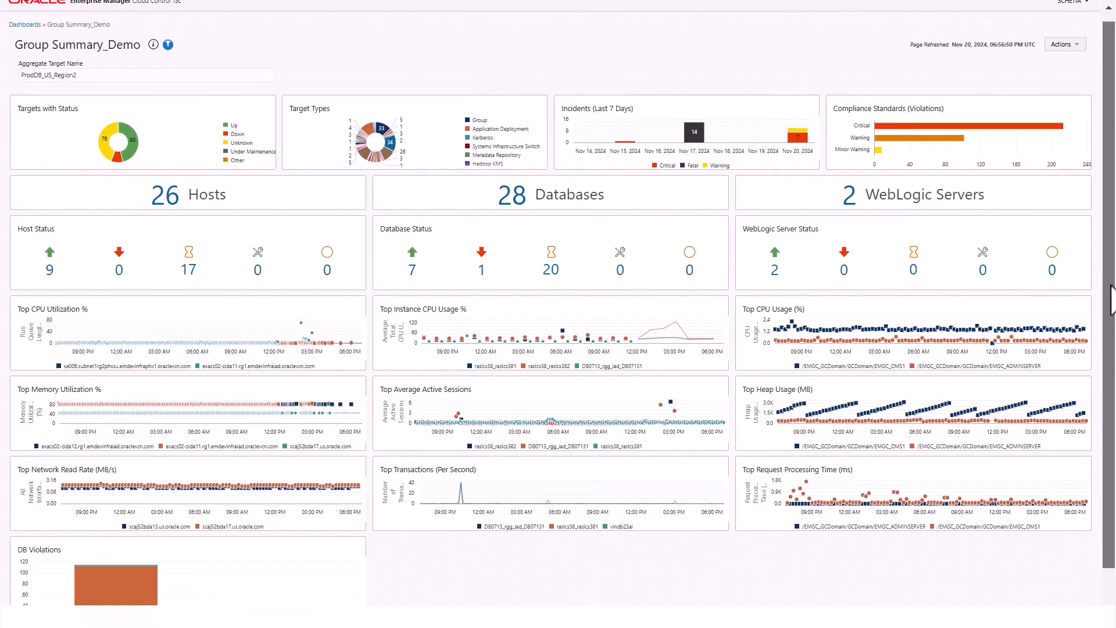